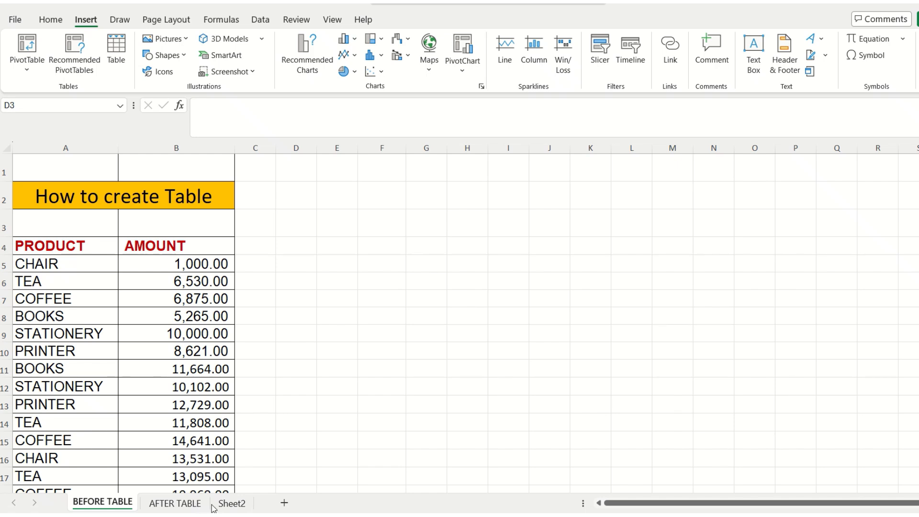
- Review the table motives on Sheet2 and compare the data on the BEFORE TABLE and AFTER TABLE sheets
click(227, 505)
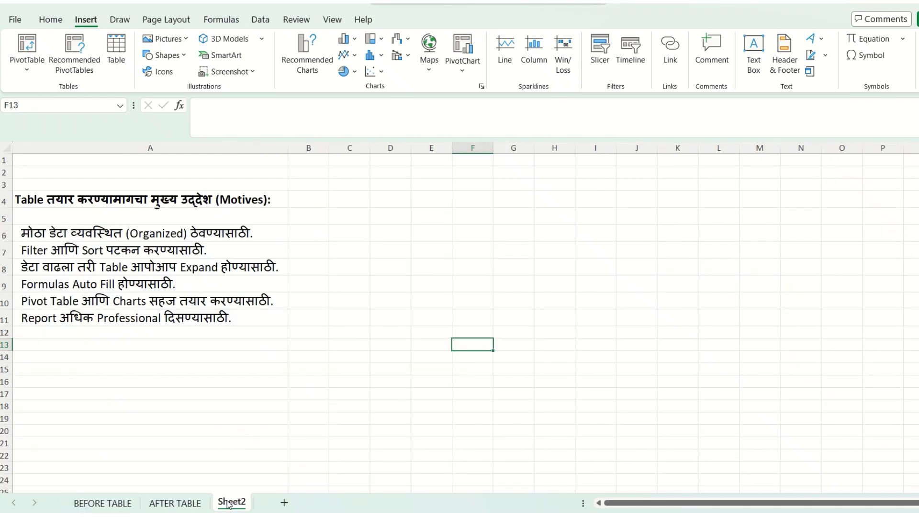
click(171, 505)
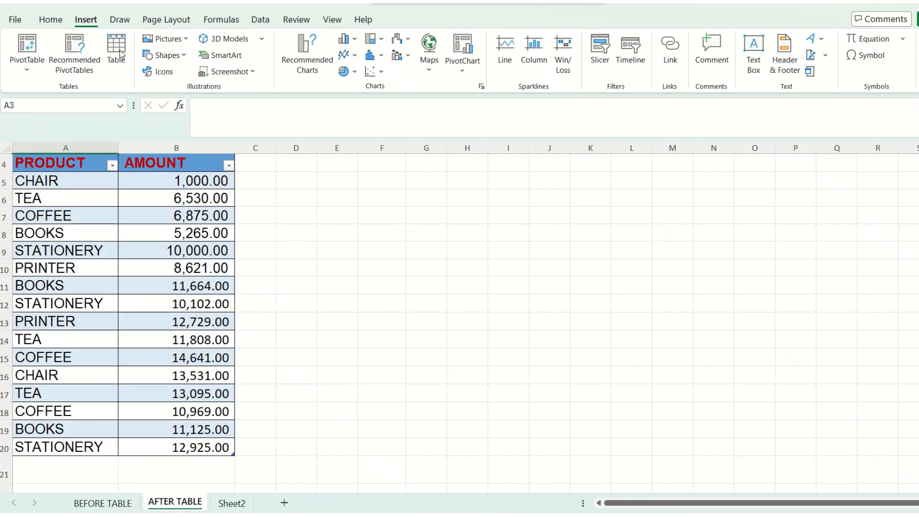
click(111, 171)
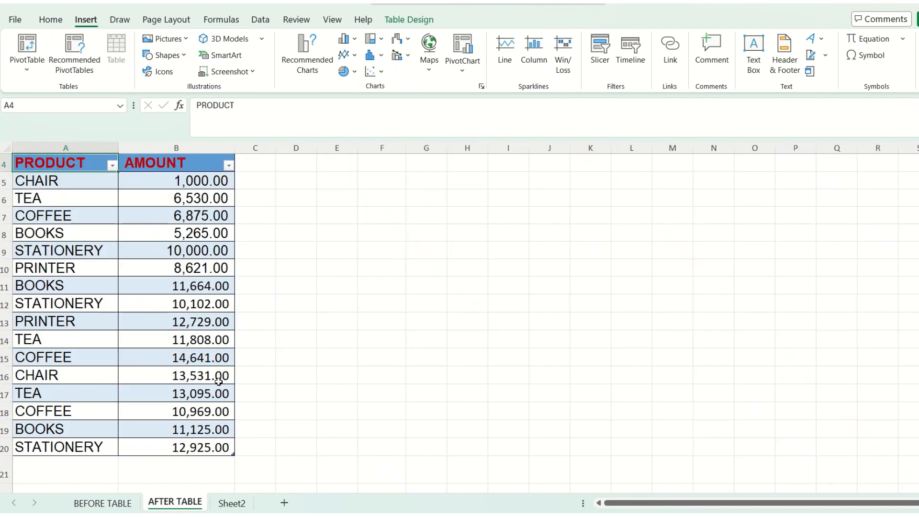
click(103, 503)
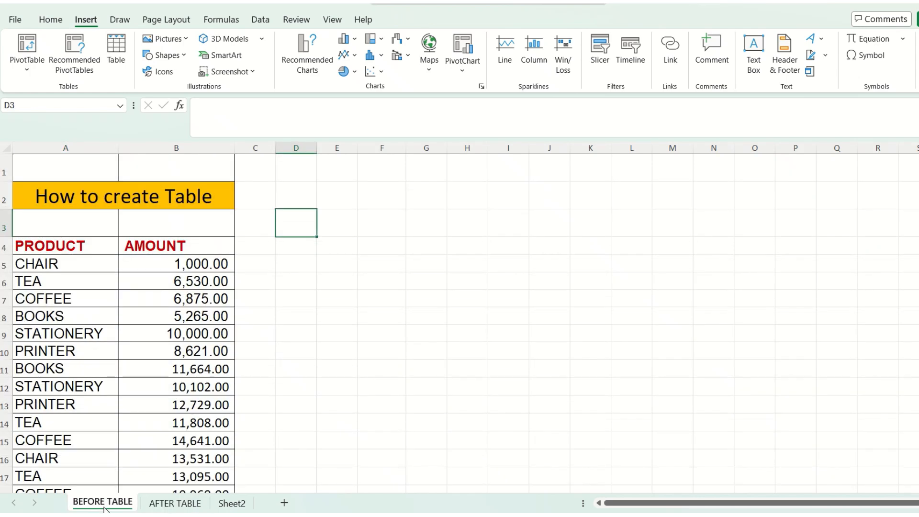
click(172, 505)
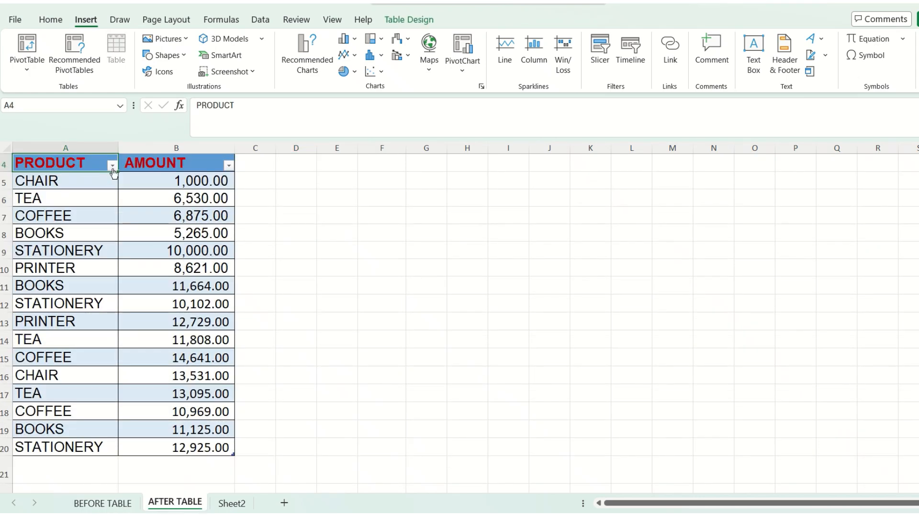
click(230, 504)
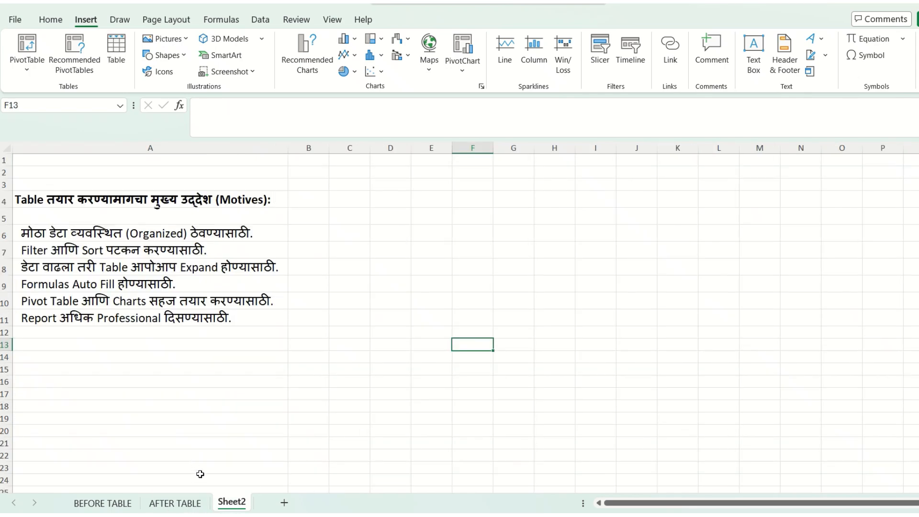
click(166, 503)
click(102, 504)
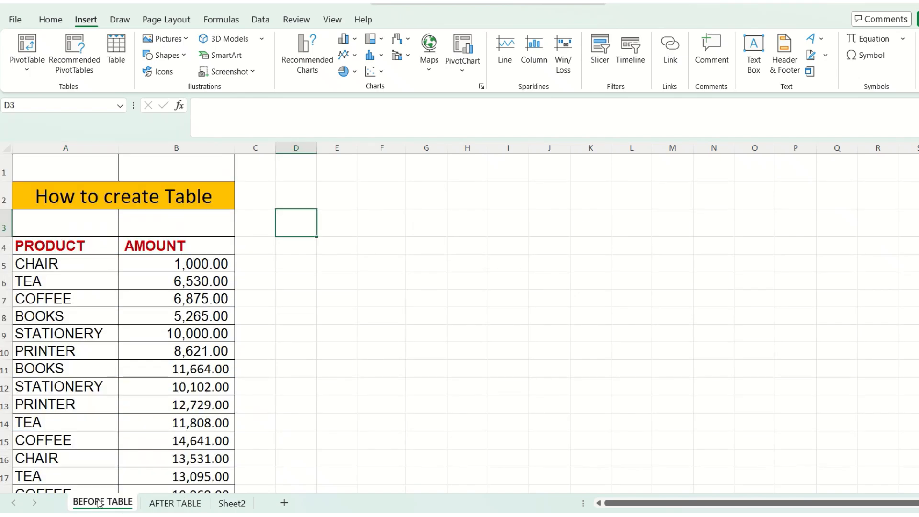
- Go through the plain product and amount rows on the BEFORE TABLE sheet, down to cell A25
click(46, 276)
key(Down)
key(Down)
key(Down)
key(Down)
key(Down)
key(Down)
key(Down)
key(Down)
key(Down)
key(Down)
key(Down)
key(Down)
key(Down)
key(Down)
key(Down)
key(Down)
key(Down)
key(Down)
key(Down)
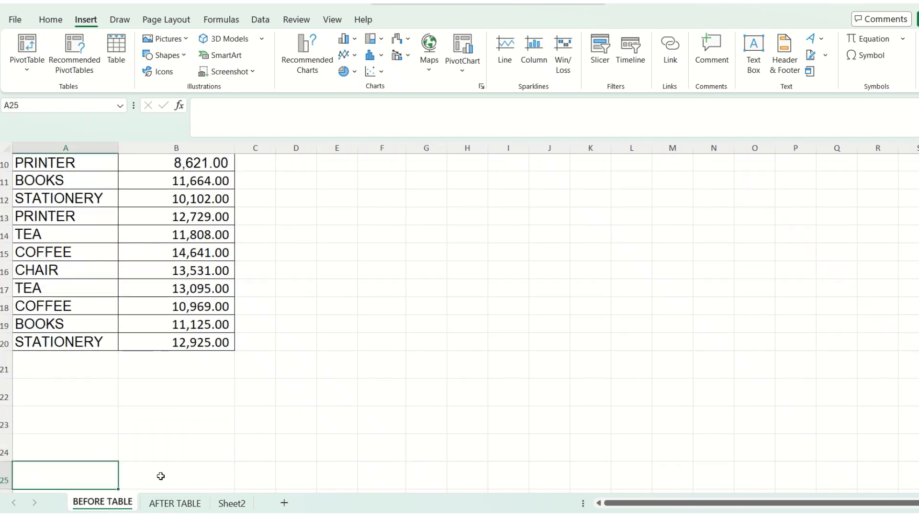
- Examine the formatted table on the AFTER TABLE sheet alongside the list of table motives on Sheet2
click(165, 503)
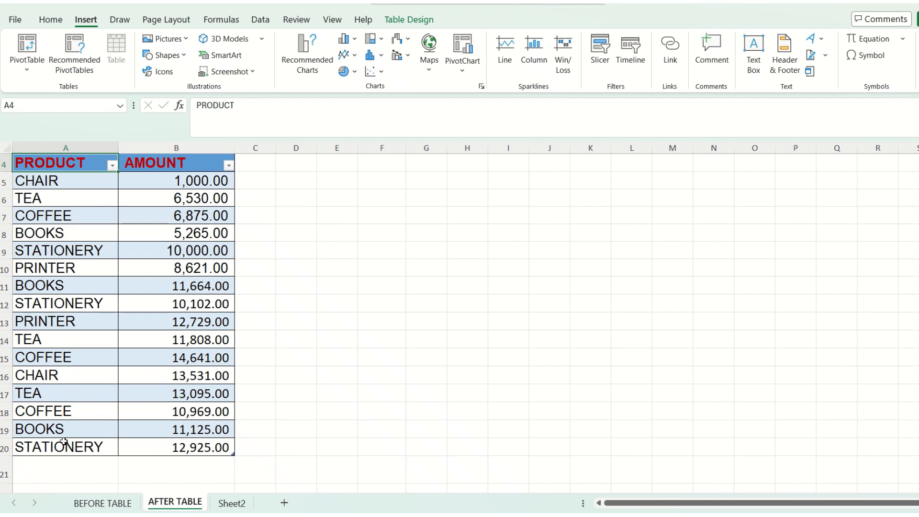
click(223, 502)
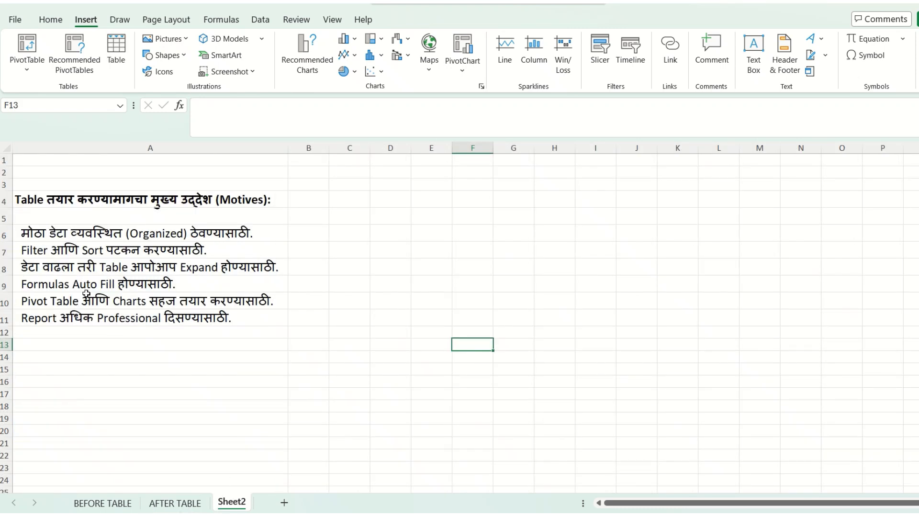
click(171, 505)
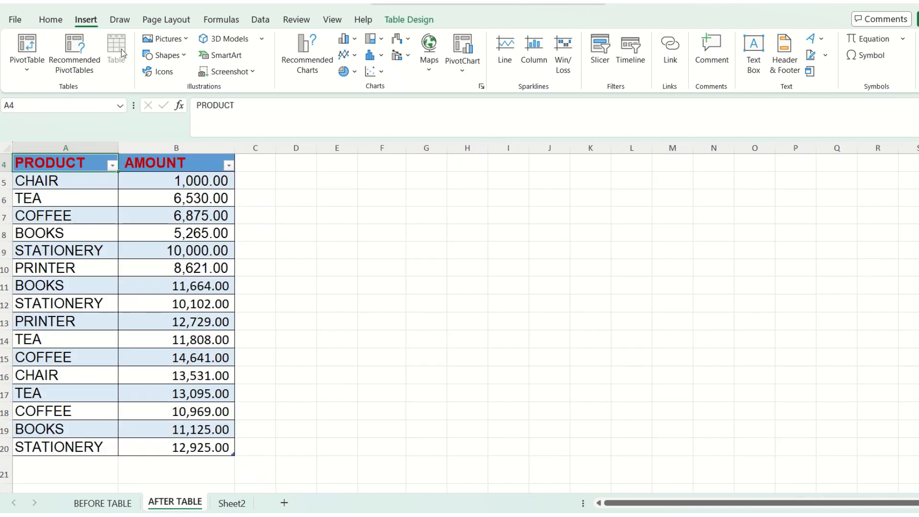
click(197, 283)
click(234, 503)
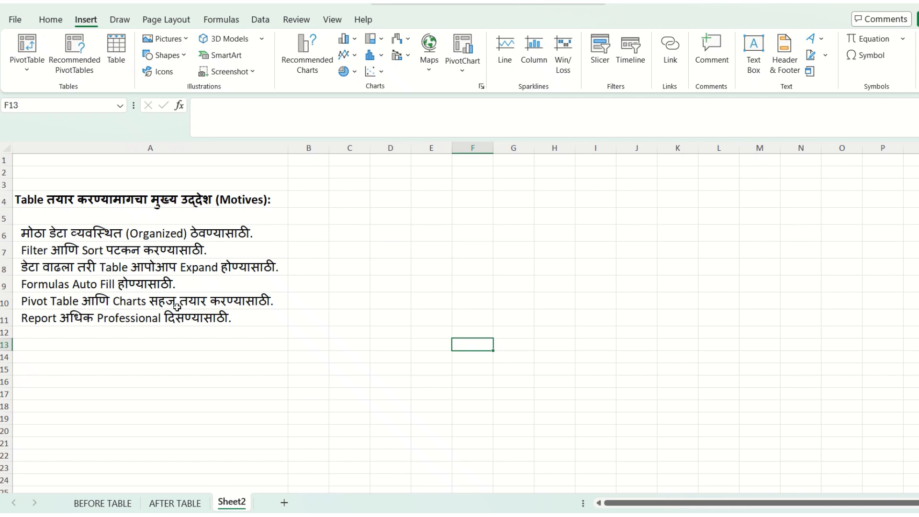
click(166, 507)
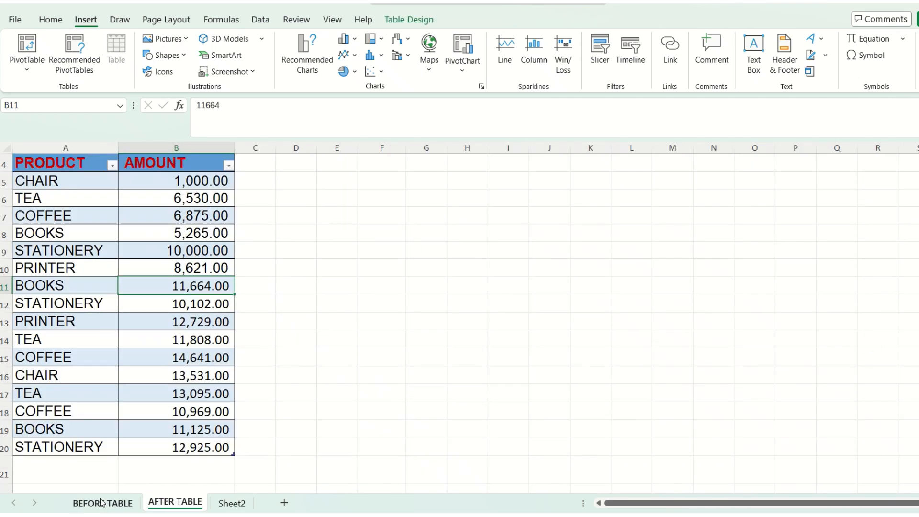
- Select A4:B20 on the AFTER TABLE sheet and compare it with the motives and the plain BEFORE TABLE data
click(123, 502)
click(184, 507)
drag(50, 165, 221, 444)
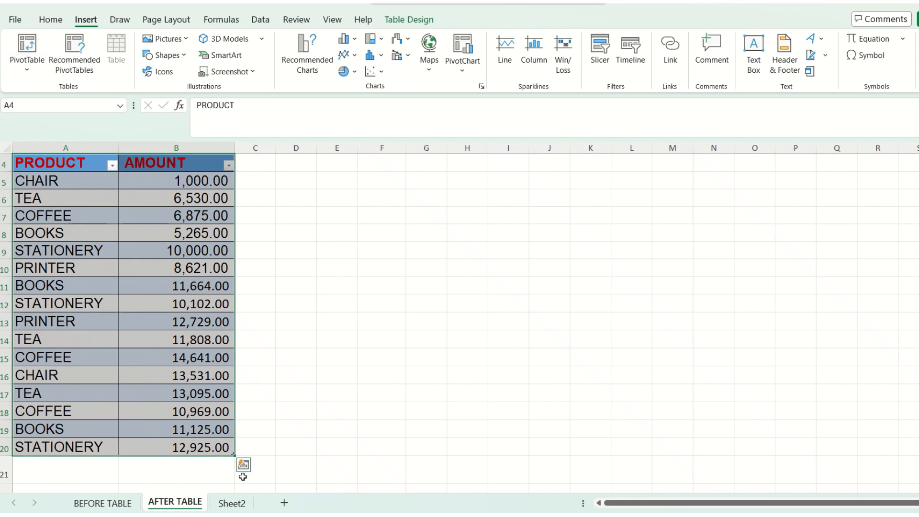
click(232, 503)
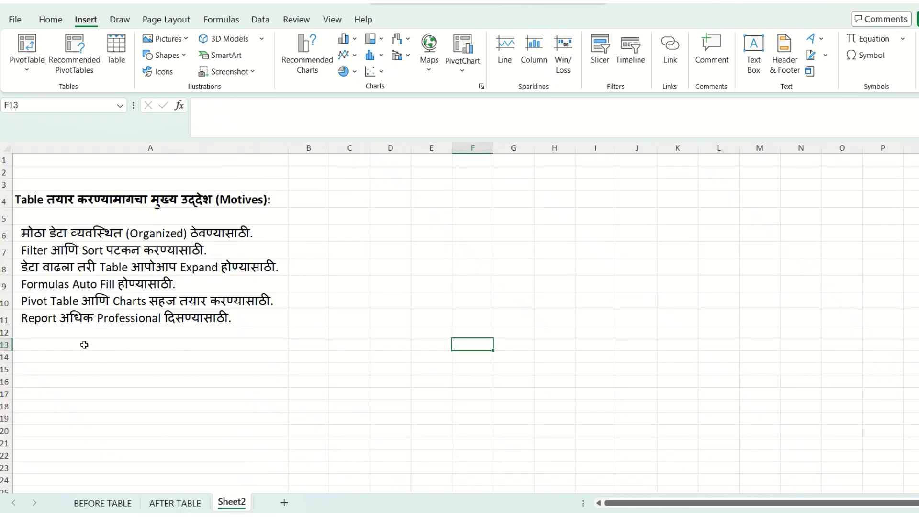
click(185, 505)
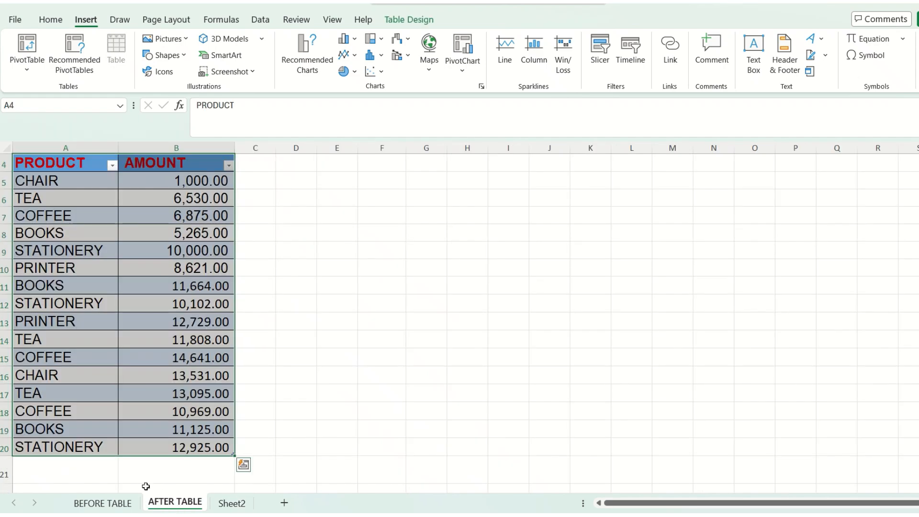
click(104, 505)
scroll(56, 323, up, 3)
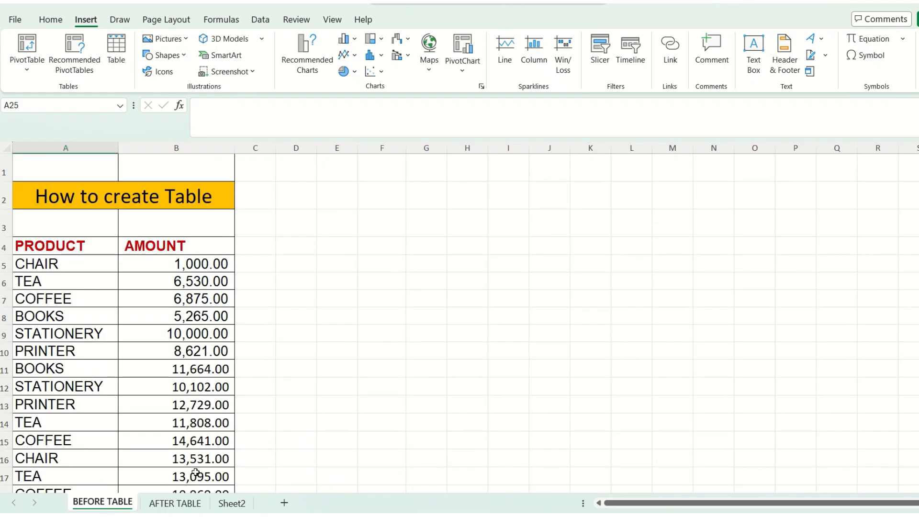
click(185, 505)
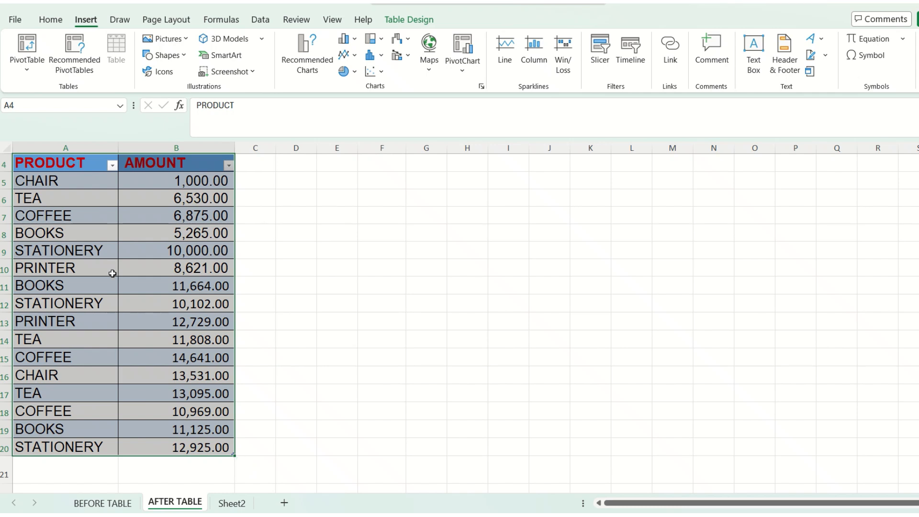
- Look over the full extent of the PRODUCT and AMOUNT data on the BEFORE TABLE sheet
click(98, 503)
drag(52, 244, 165, 293)
click(76, 284)
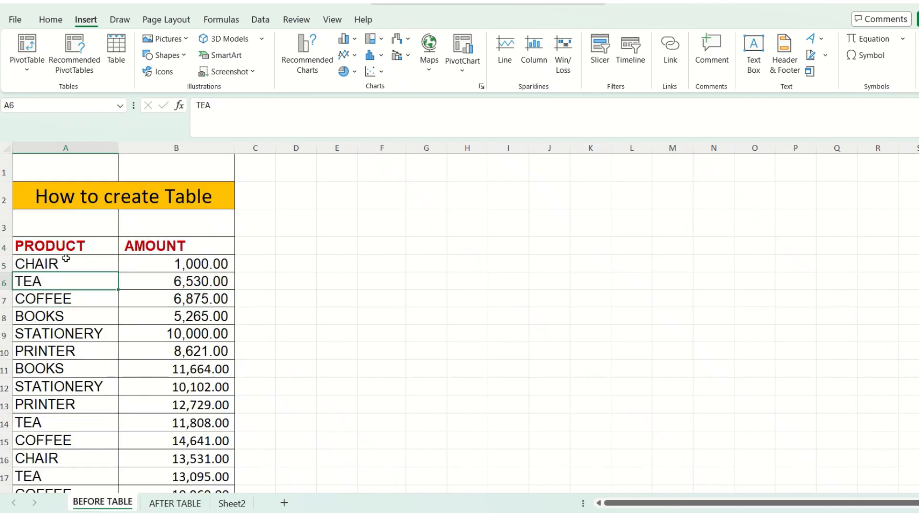
scroll(62, 307, down, 4)
scroll(63, 307, up, 4)
click(54, 258)
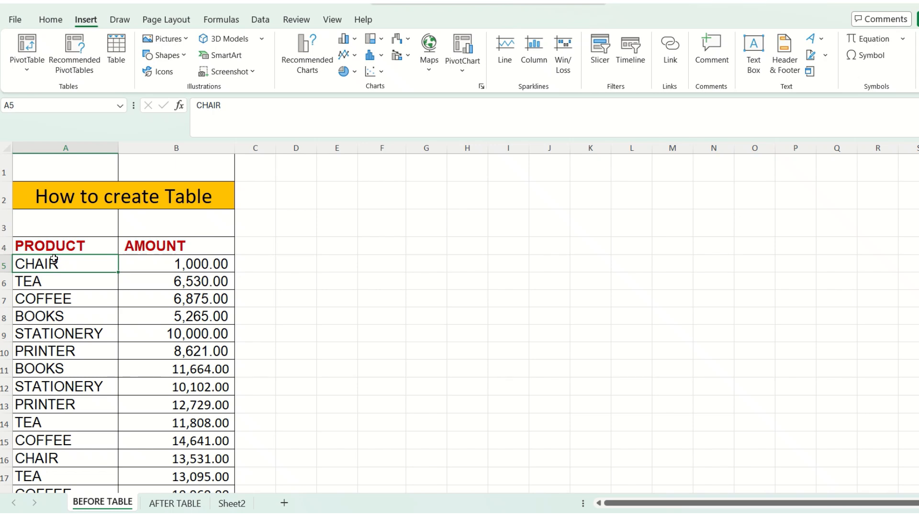
scroll(54, 259, down, 1)
key(ctrl+t)
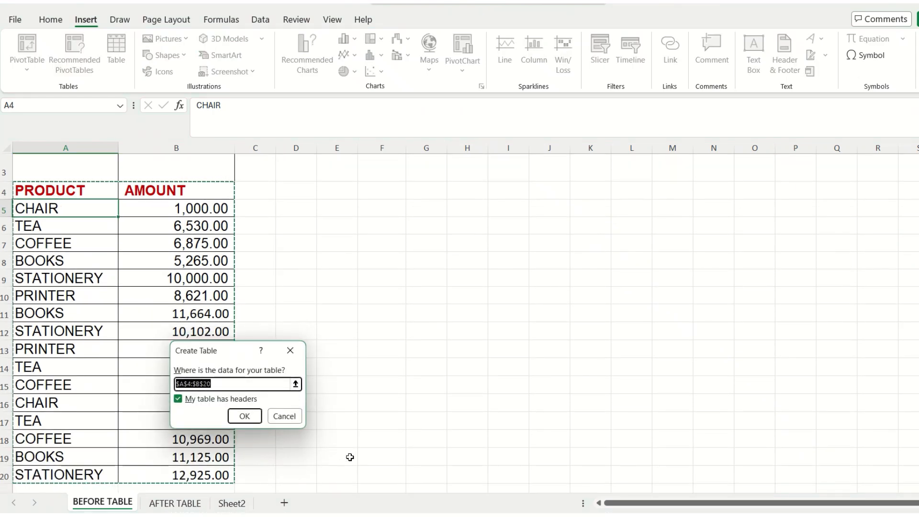
click(289, 350)
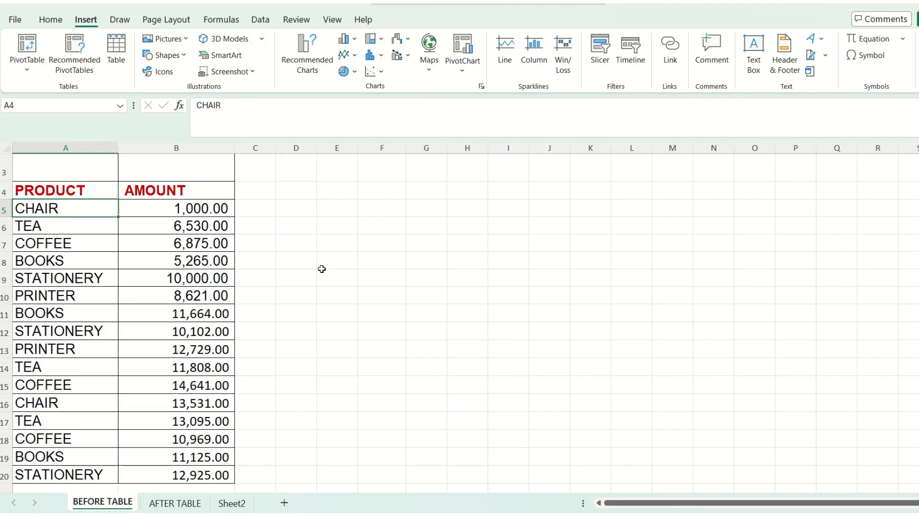
scroll(320, 269, up, 1)
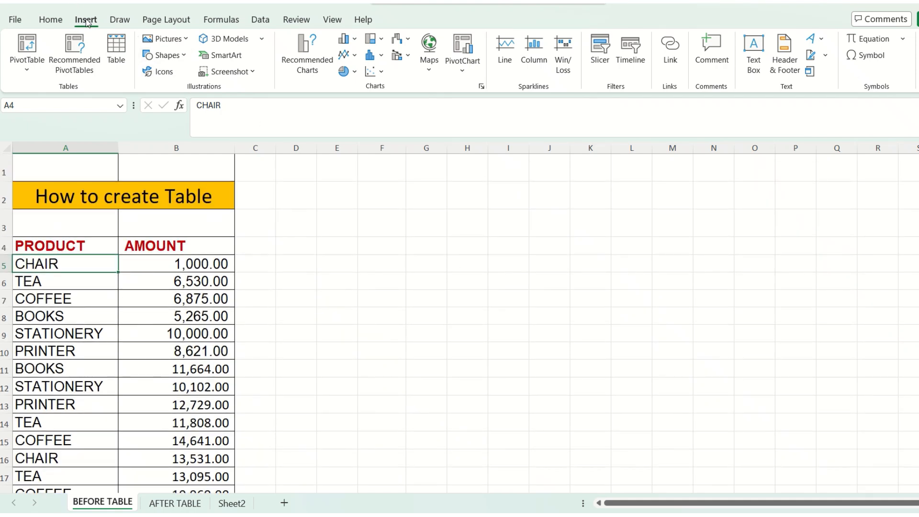
click(119, 53)
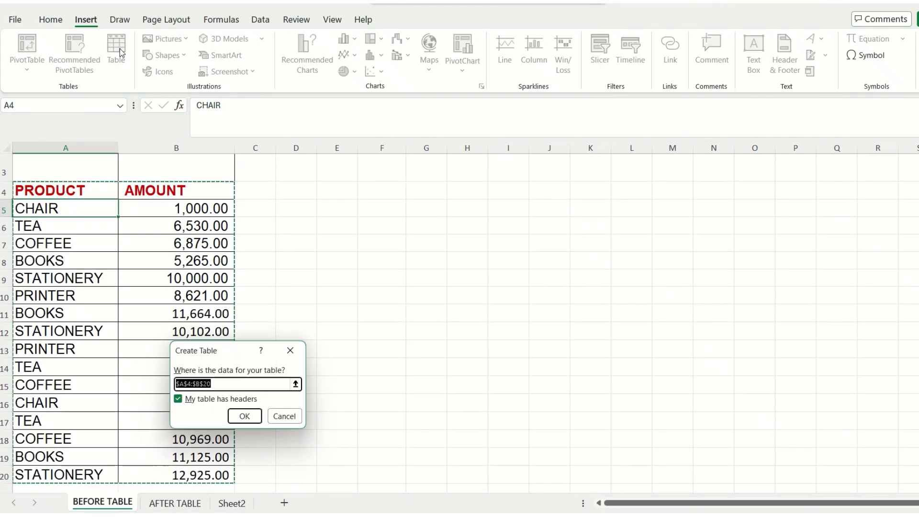
click(297, 355)
- Convert the range A4:B20 on the BEFORE TABLE sheet into a table with headers
drag(65, 193, 163, 235)
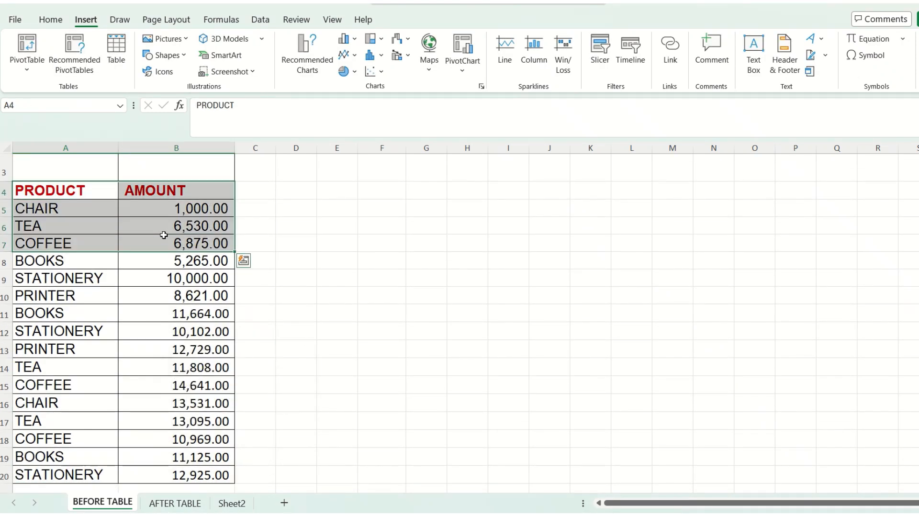
key(ctrl+shift+Down)
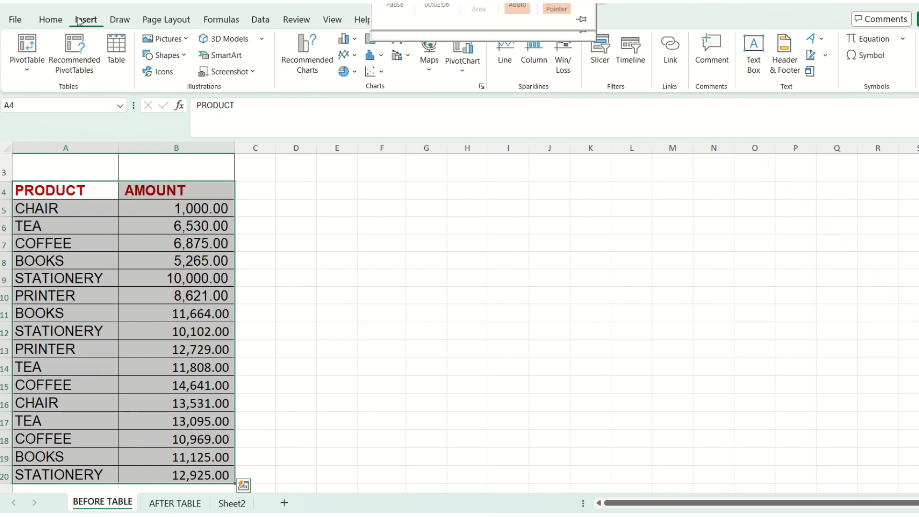
click(117, 49)
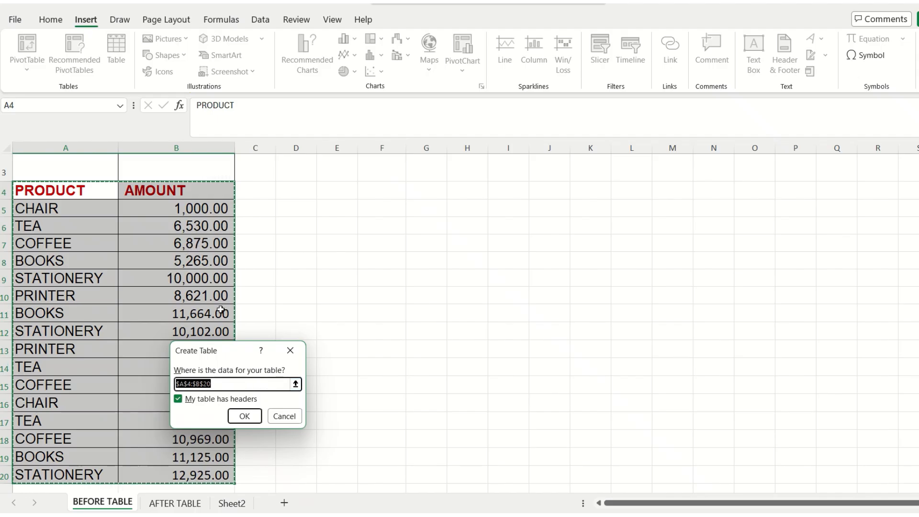
click(239, 418)
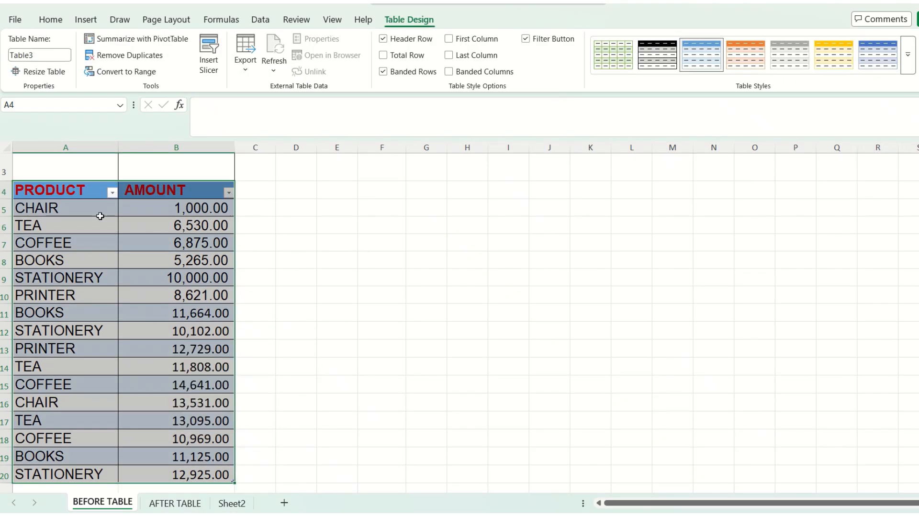
- Filter the PRODUCT column to show only STATIONERY rows
click(112, 193)
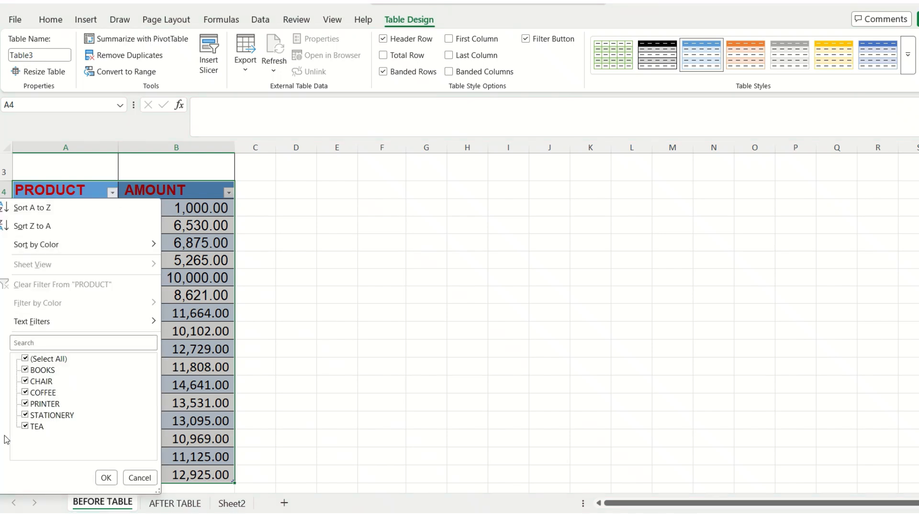
click(48, 359)
click(28, 416)
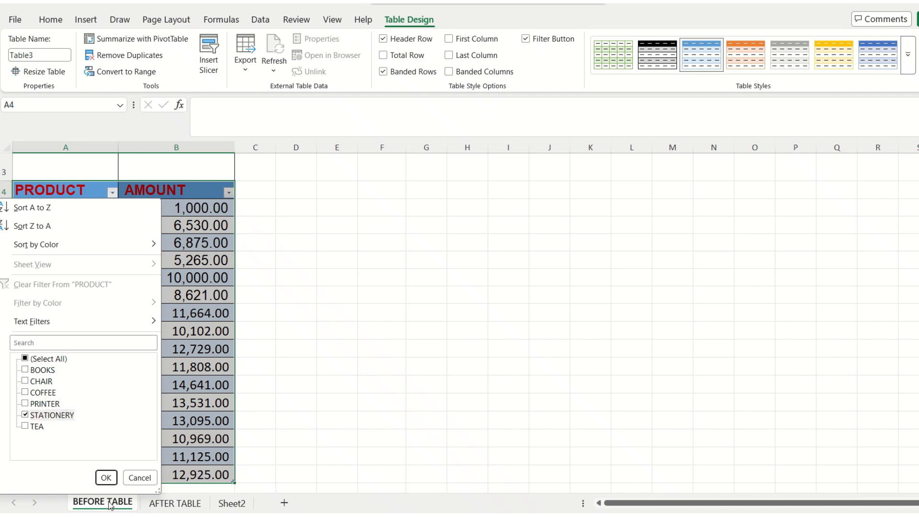
click(106, 478)
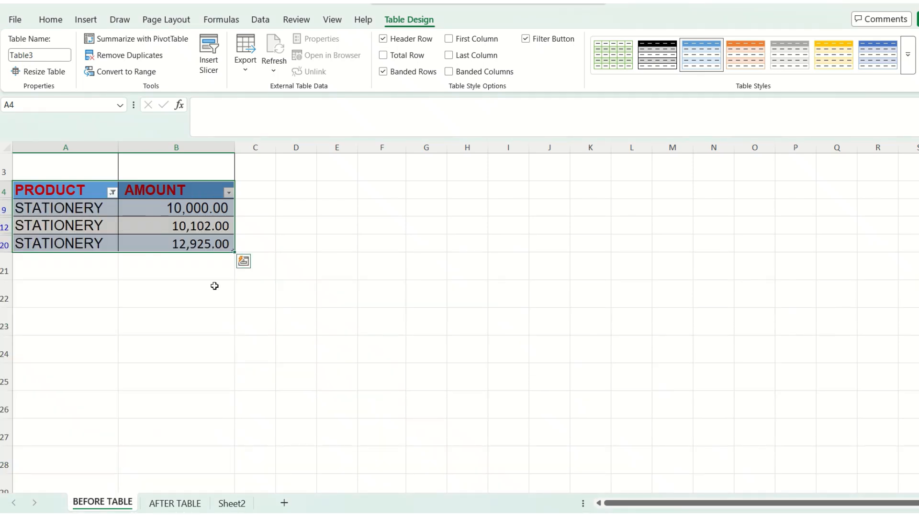
- Reselect all products in the PRODUCT column's filter to show every row
click(112, 192)
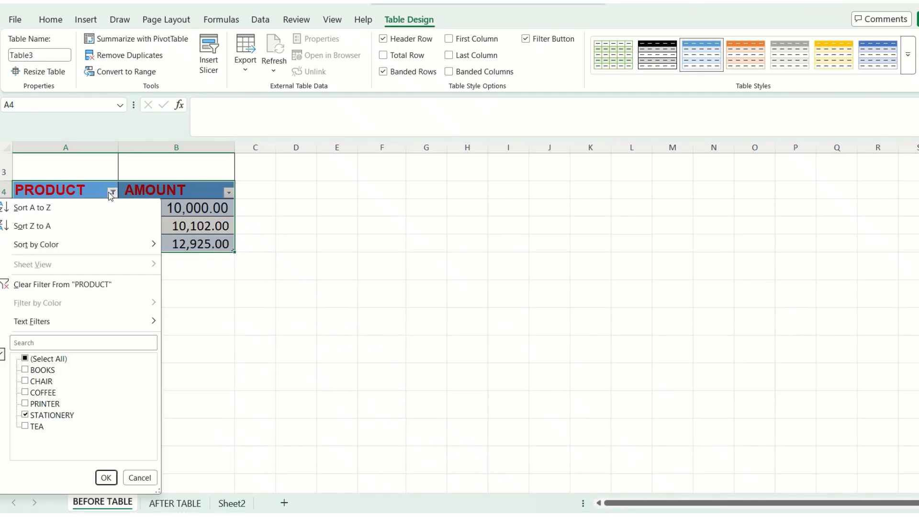
click(46, 360)
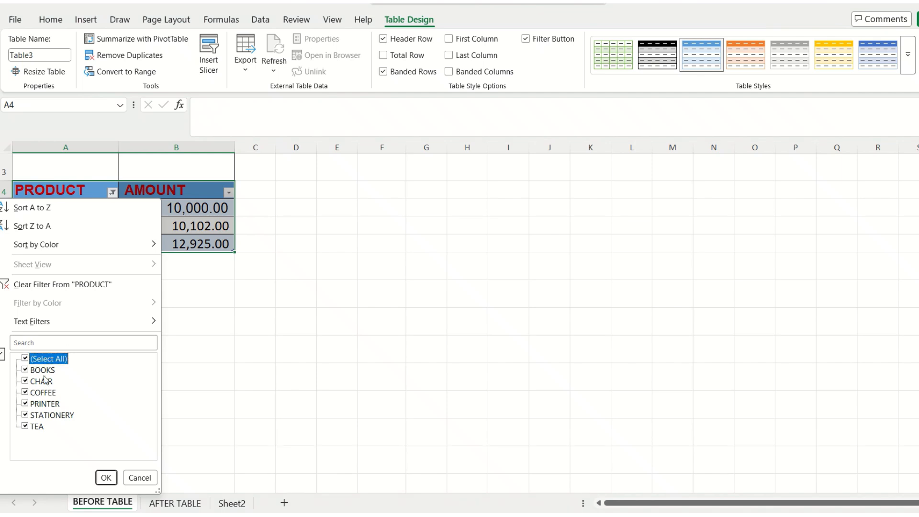
click(106, 478)
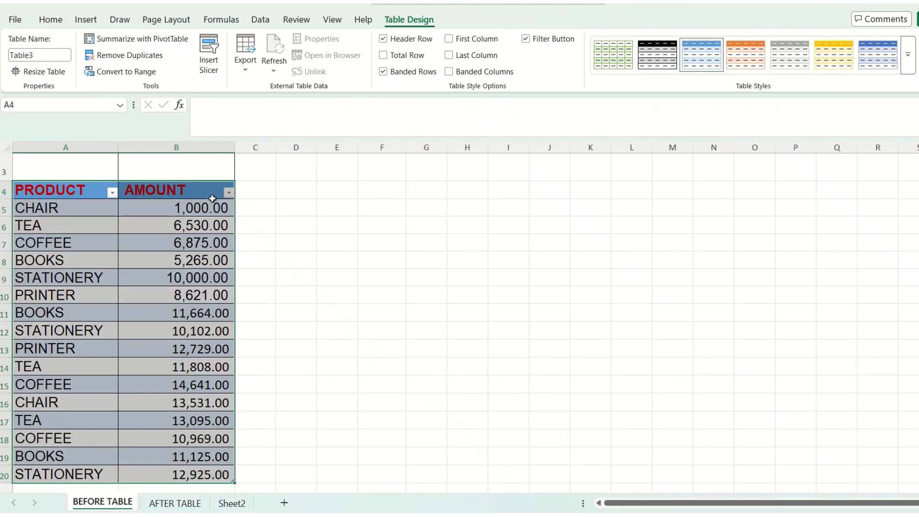
- Filter the AMOUNT column to show only the 1,000.00 row
click(229, 193)
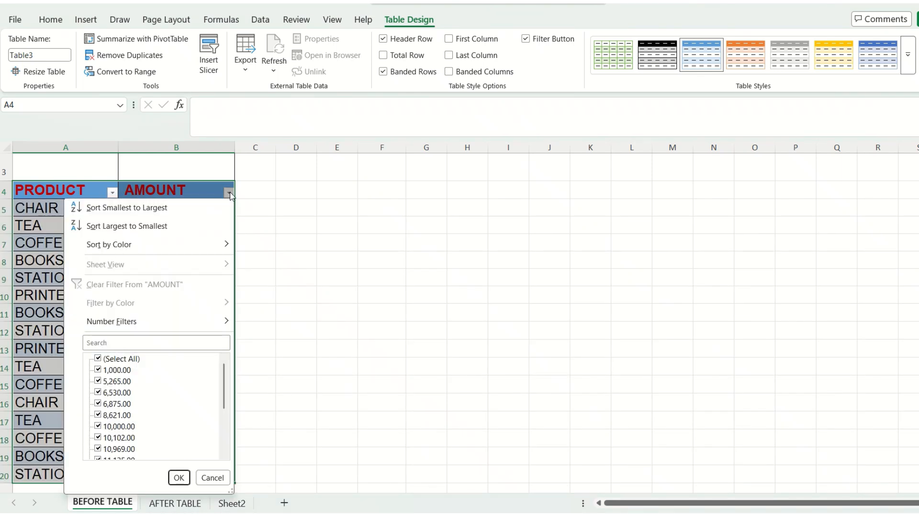
click(117, 359)
click(115, 370)
click(185, 484)
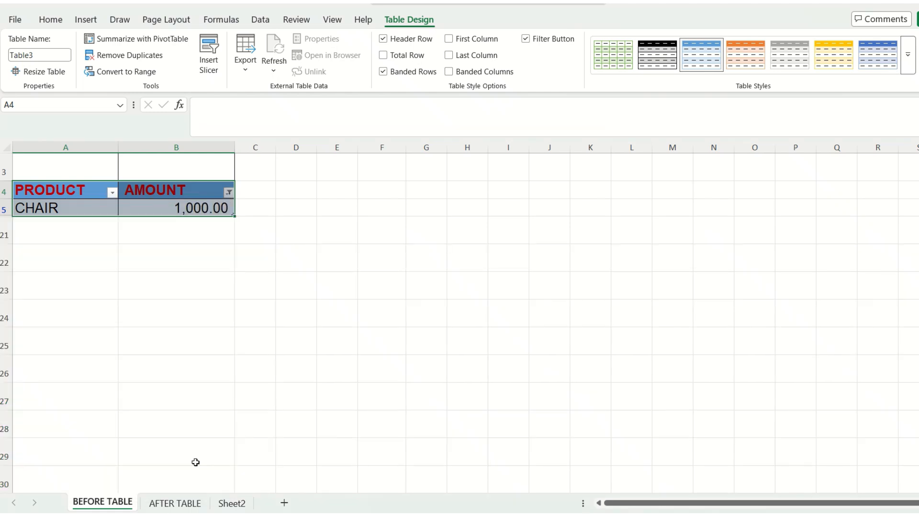
- Reselect all values in the AMOUNT column's filter to show every row
click(228, 193)
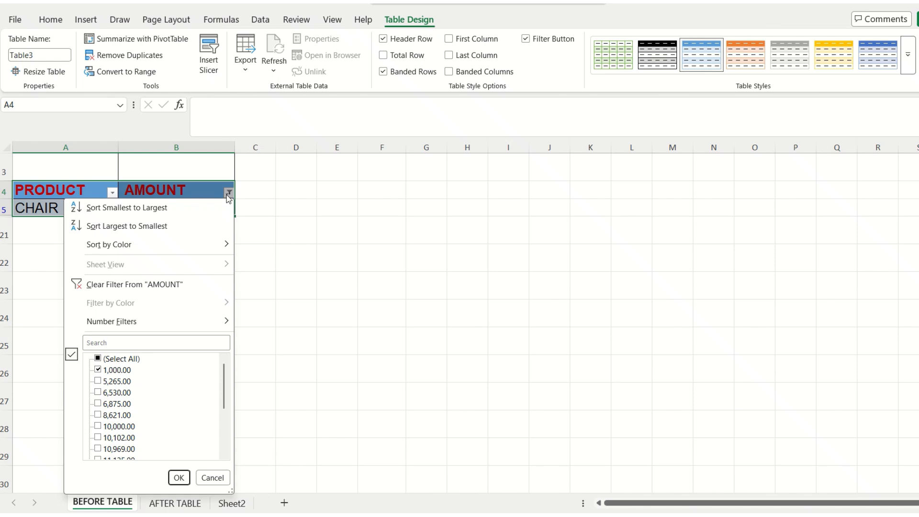
click(117, 359)
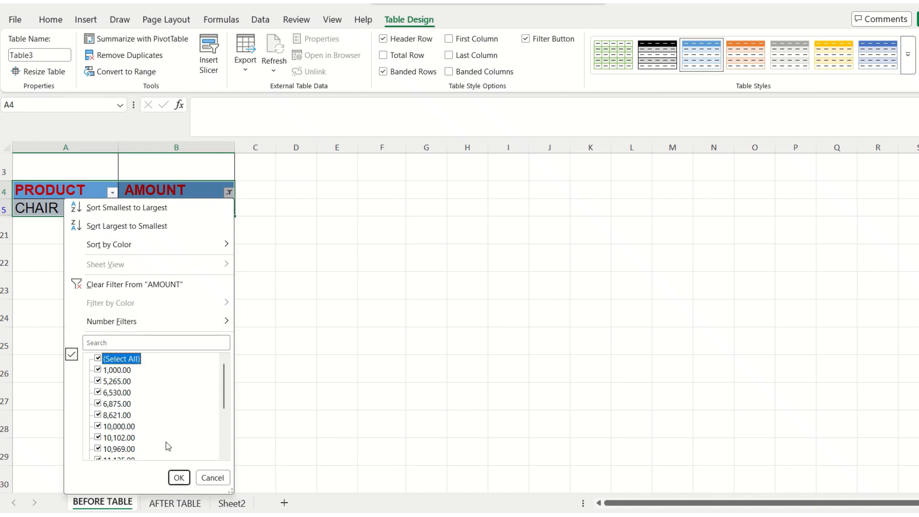
click(177, 477)
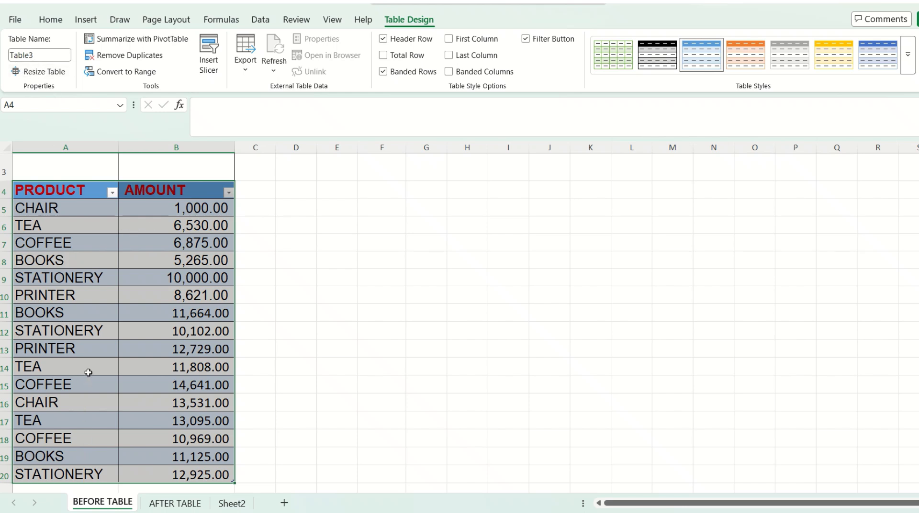
- Rename the table as PRODUCT
click(42, 55)
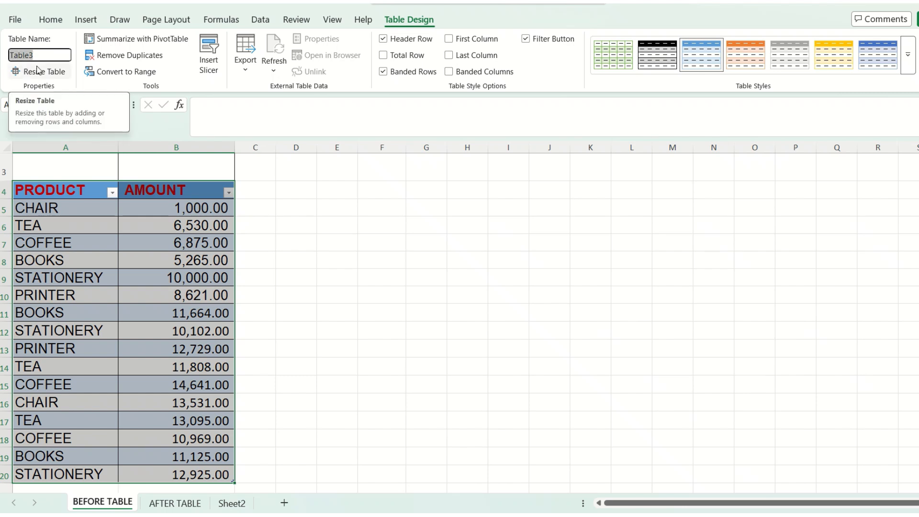
text(PRODUCT)
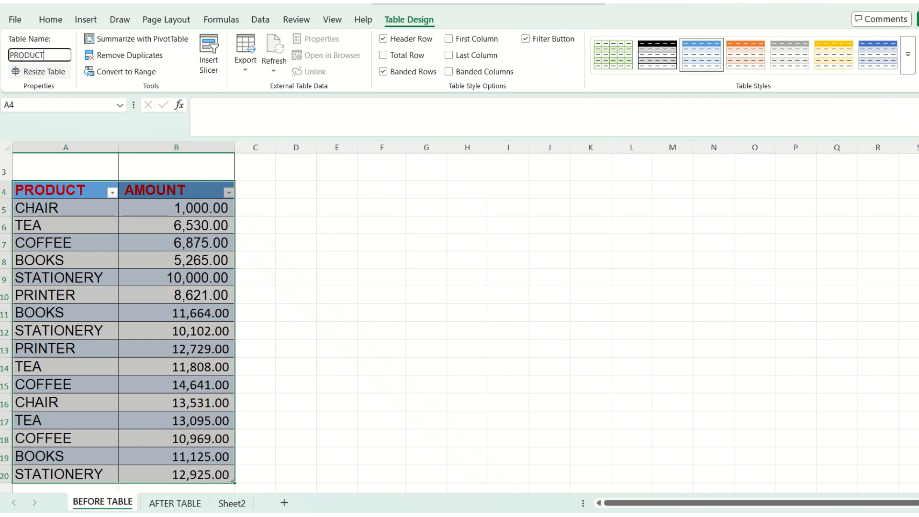
click(285, 258)
click(72, 207)
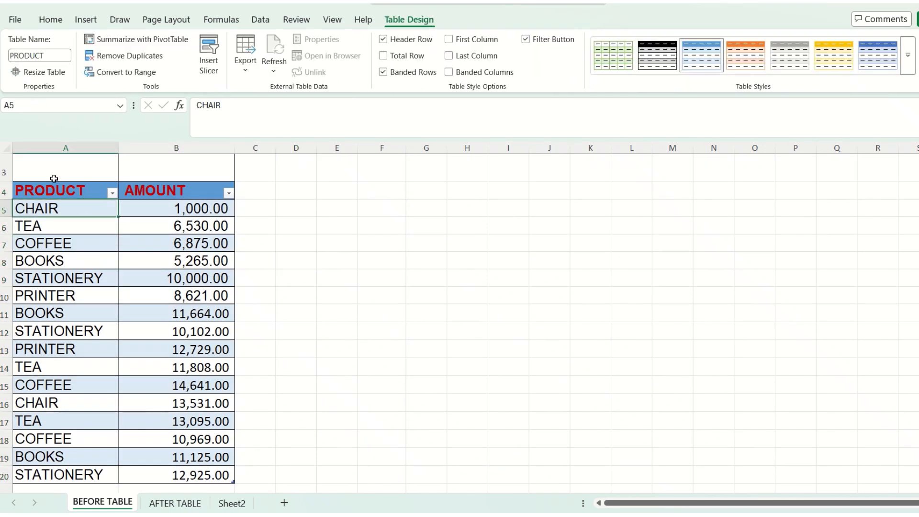
- Compare the table design tools offered when a cell inside the table is selected with those offered outside it
click(56, 271)
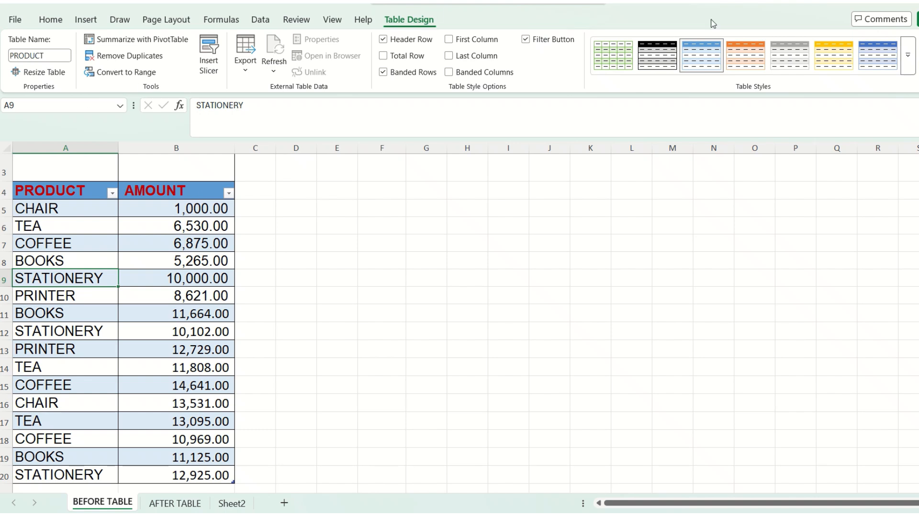
click(53, 202)
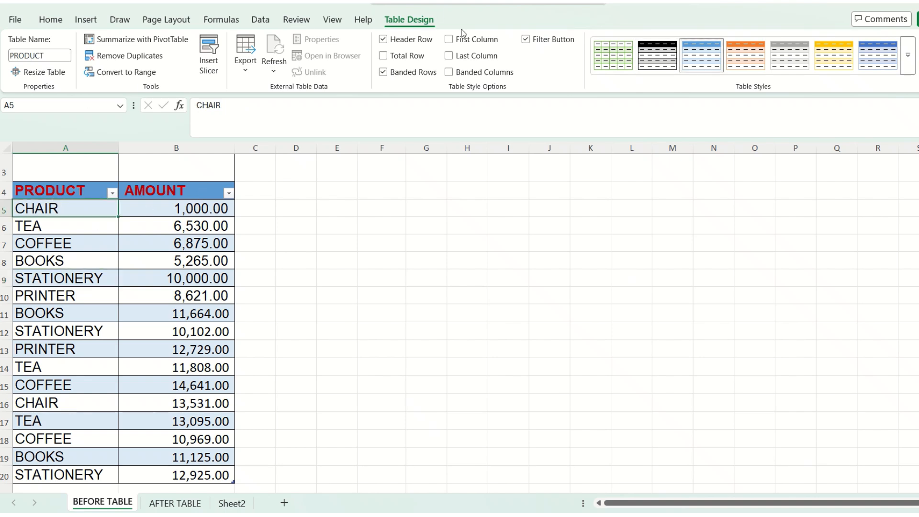
click(57, 312)
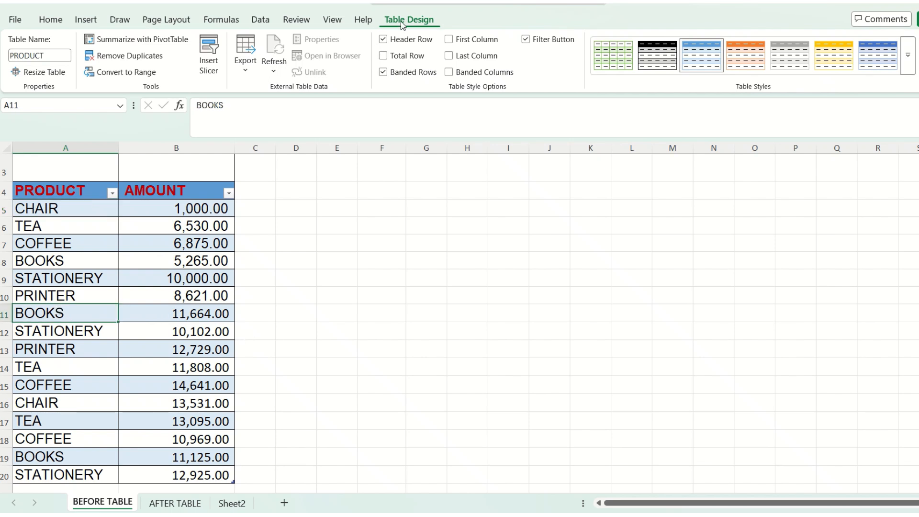
click(334, 307)
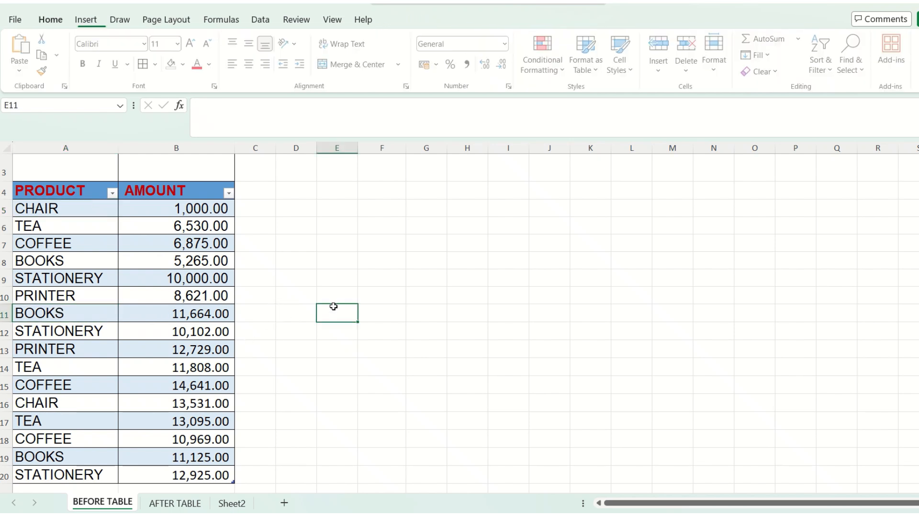
click(92, 308)
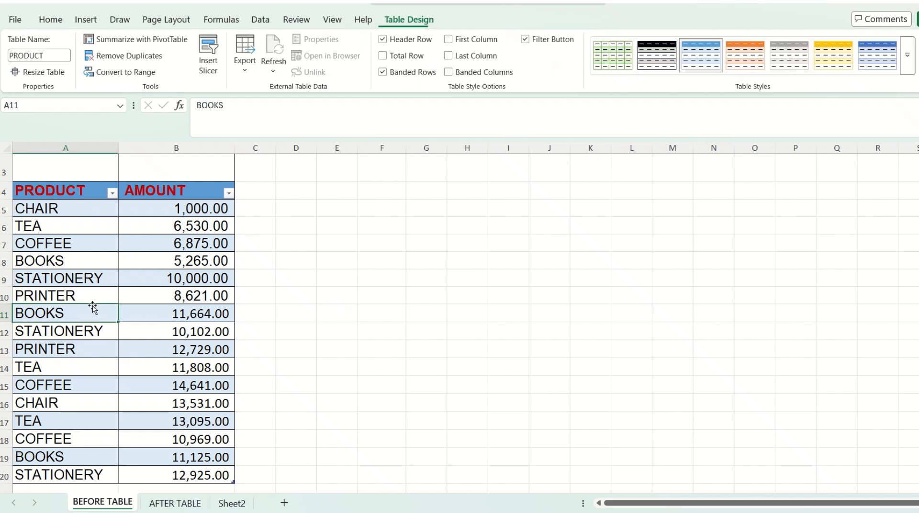
click(74, 259)
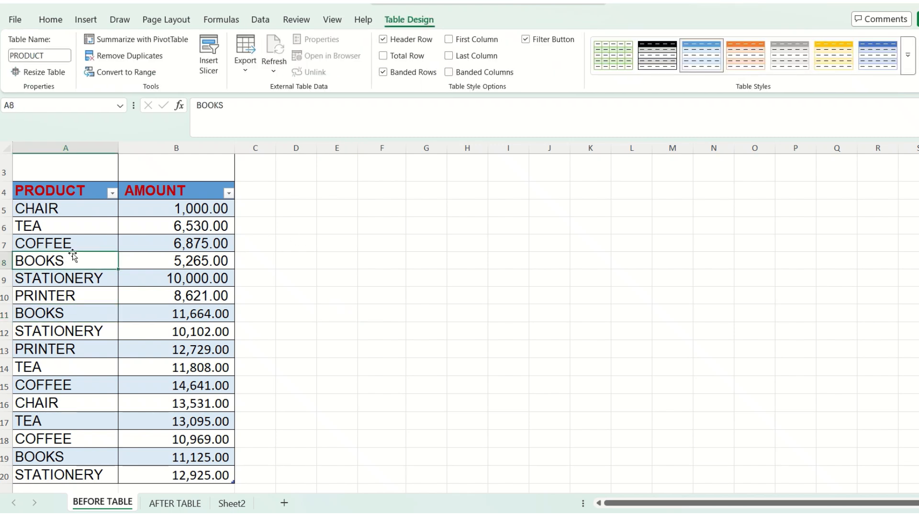
- Apply the light yellow banded style with gridlines to the PRODUCT table
click(38, 224)
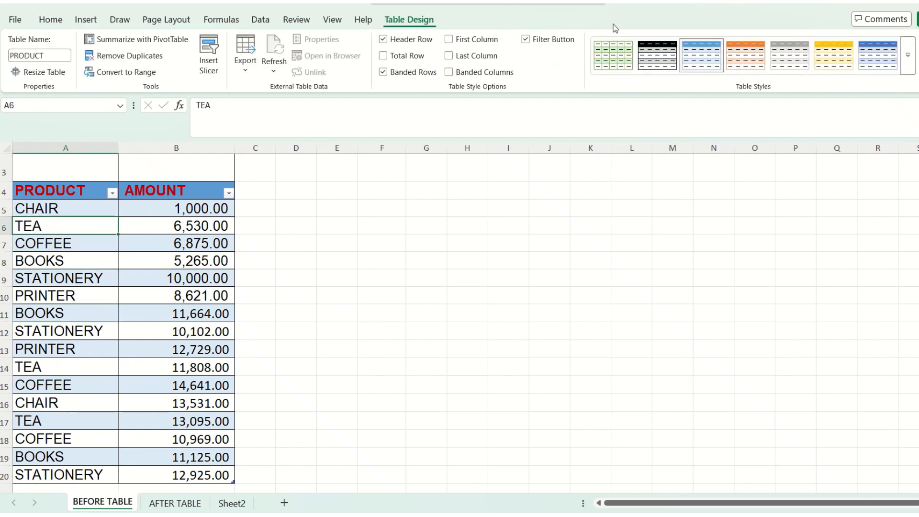
click(910, 57)
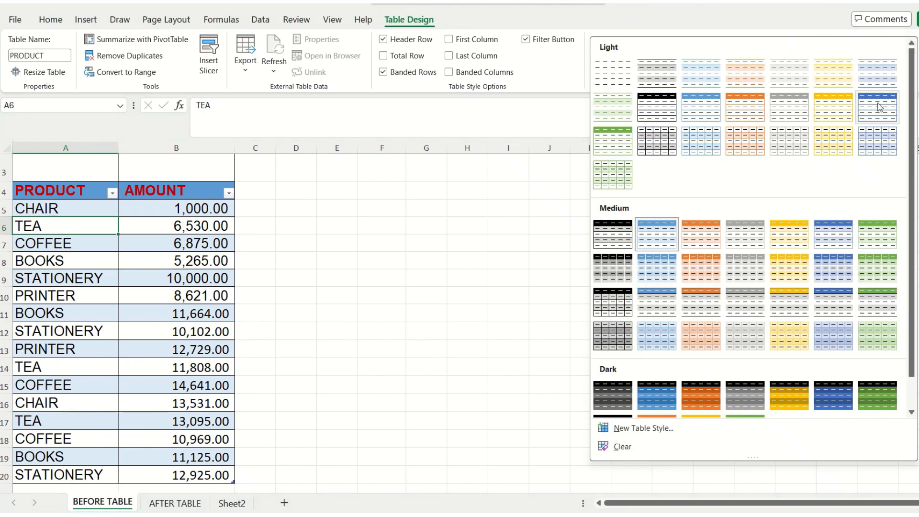
click(833, 139)
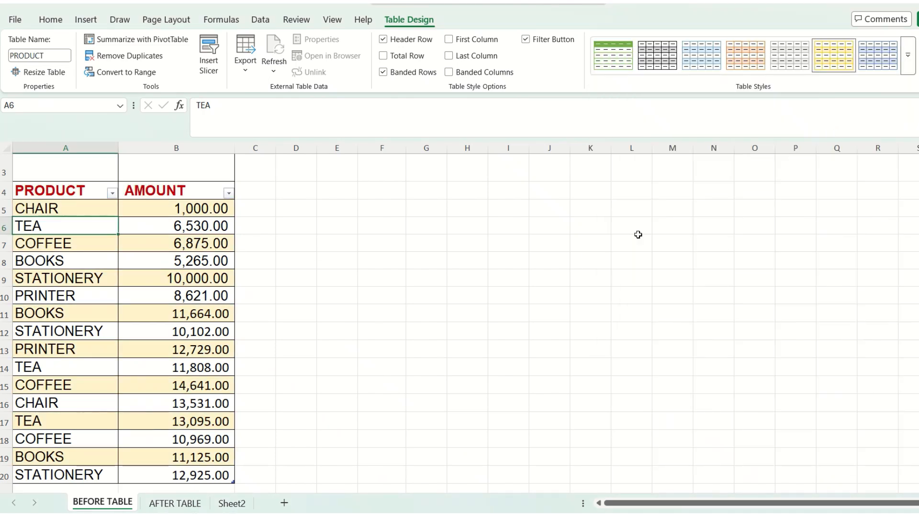
- Try the dark blue style with a black header, followed by the light style with a blue header, on the table
click(909, 57)
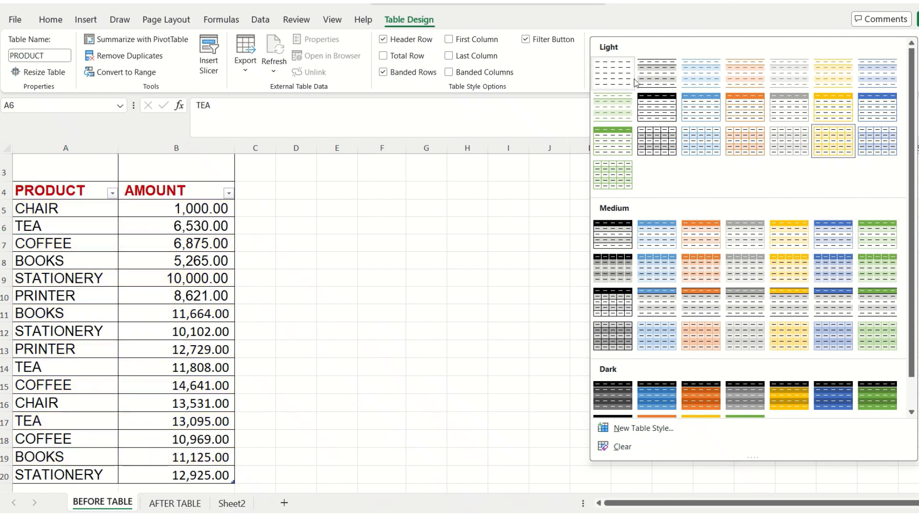
scroll(634, 378, down, 1)
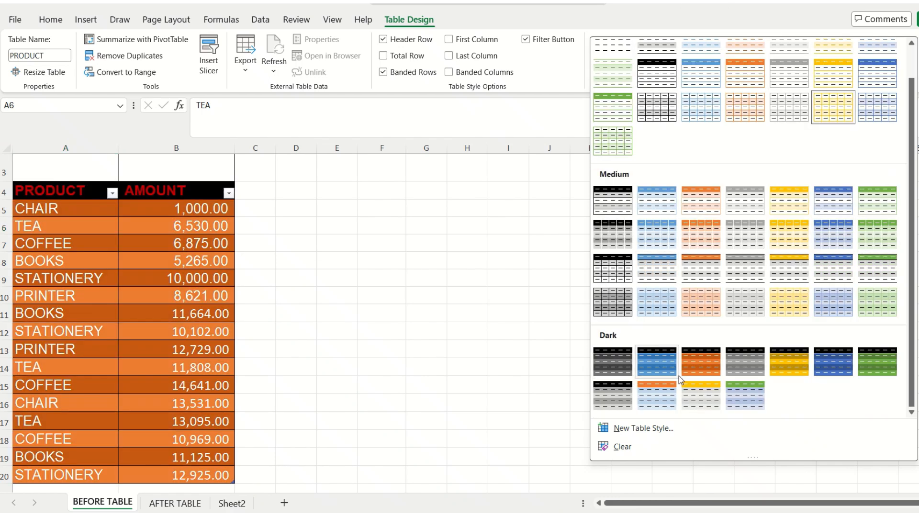
click(667, 370)
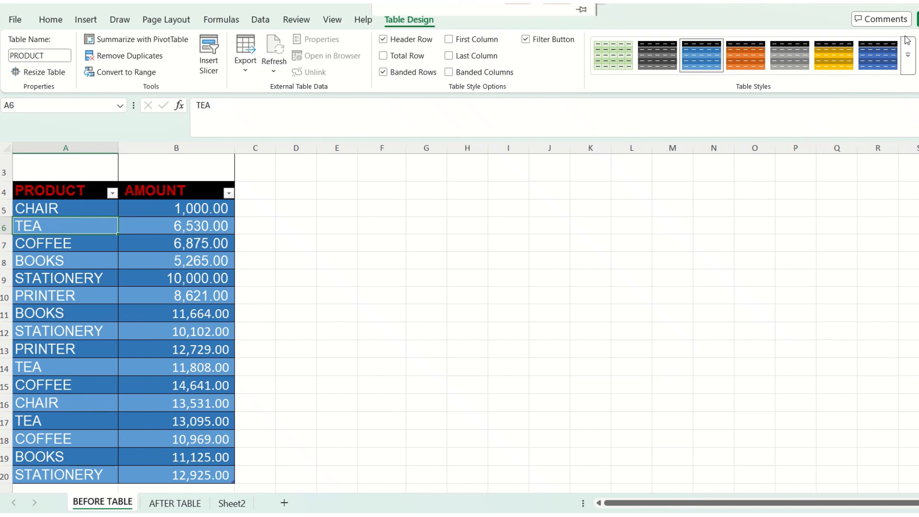
click(909, 56)
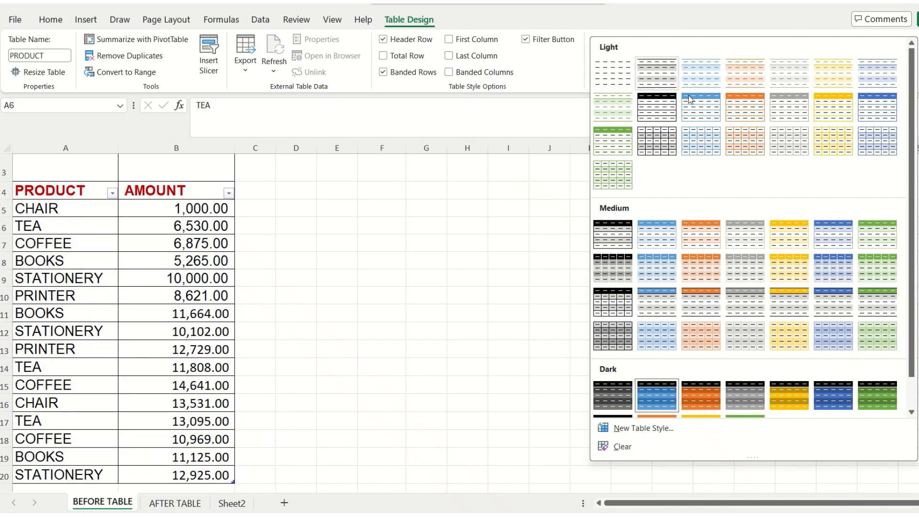
click(707, 114)
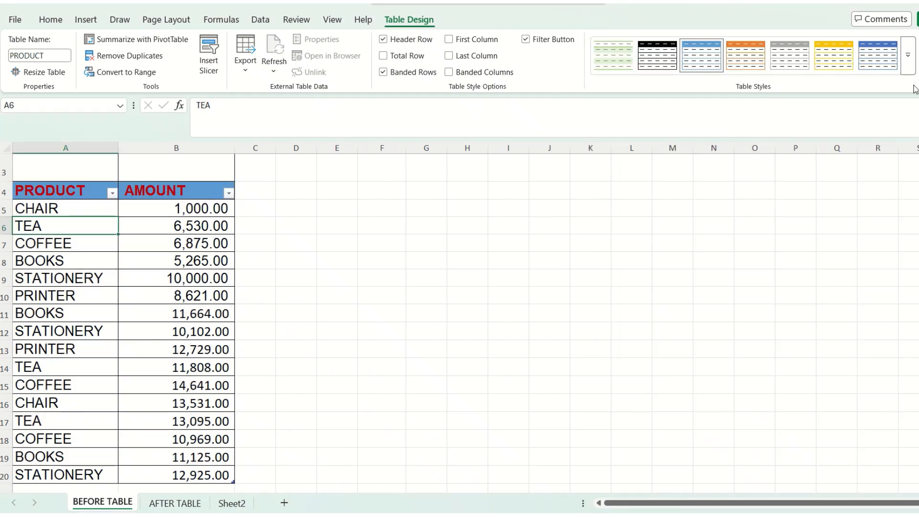
- Apply the light orange banded style with gridlines to the PRODUCT table
click(908, 57)
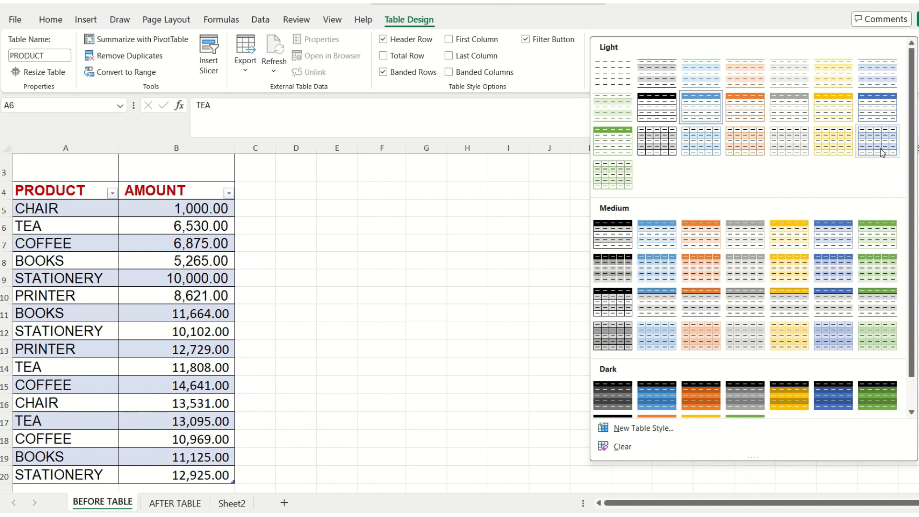
click(744, 142)
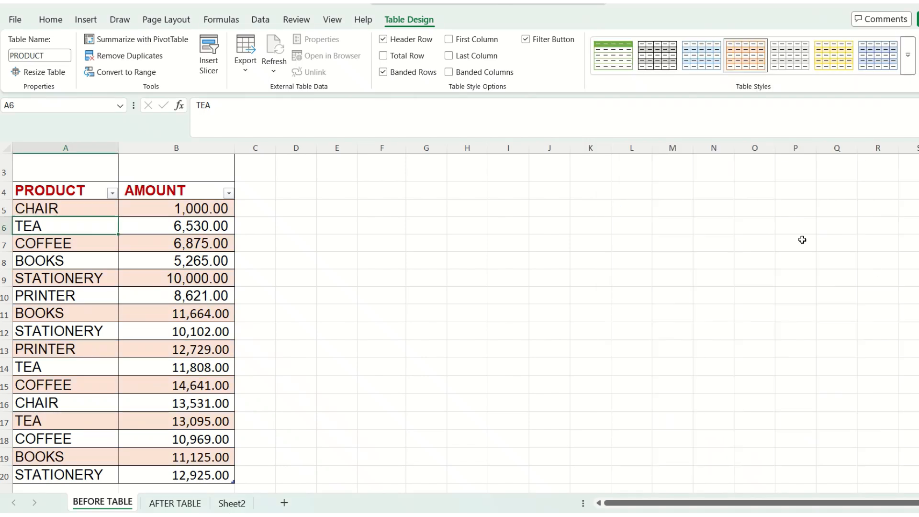
click(354, 233)
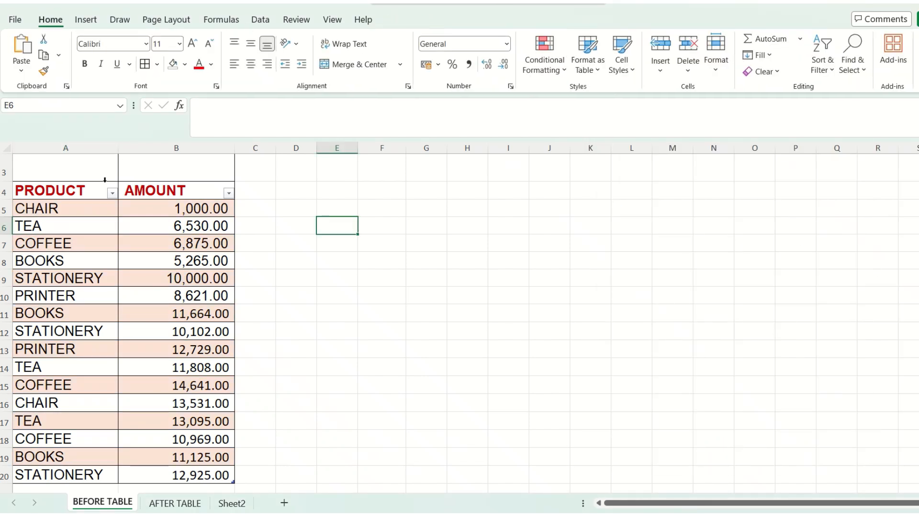
- Insert a slicer for the PRODUCT column and place it beside the table over columns F to H
click(74, 240)
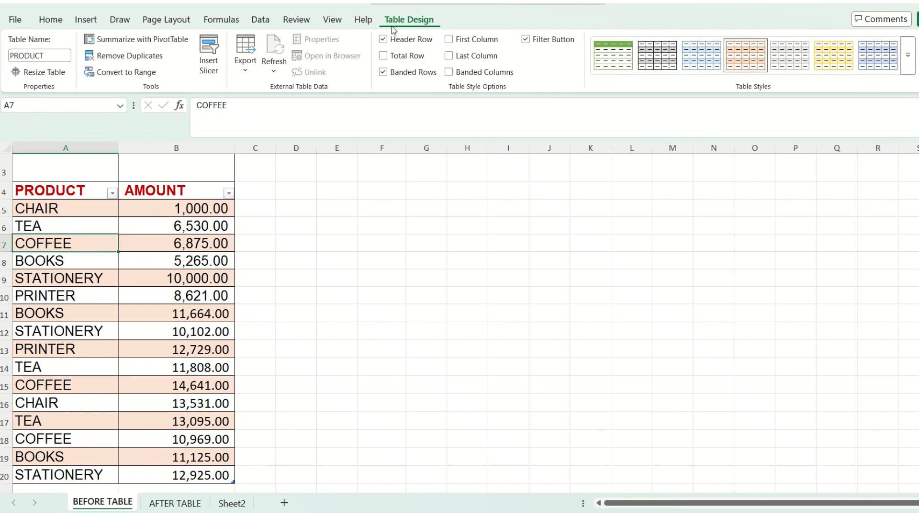
click(203, 59)
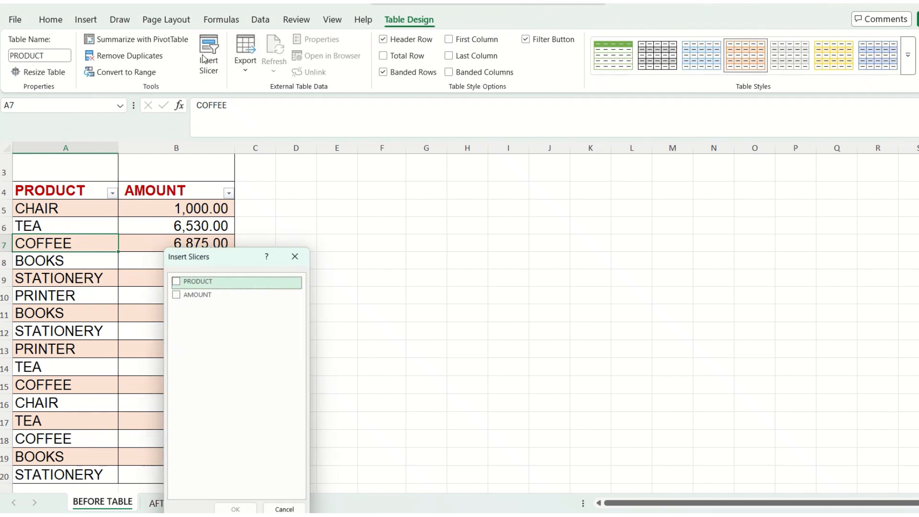
click(177, 281)
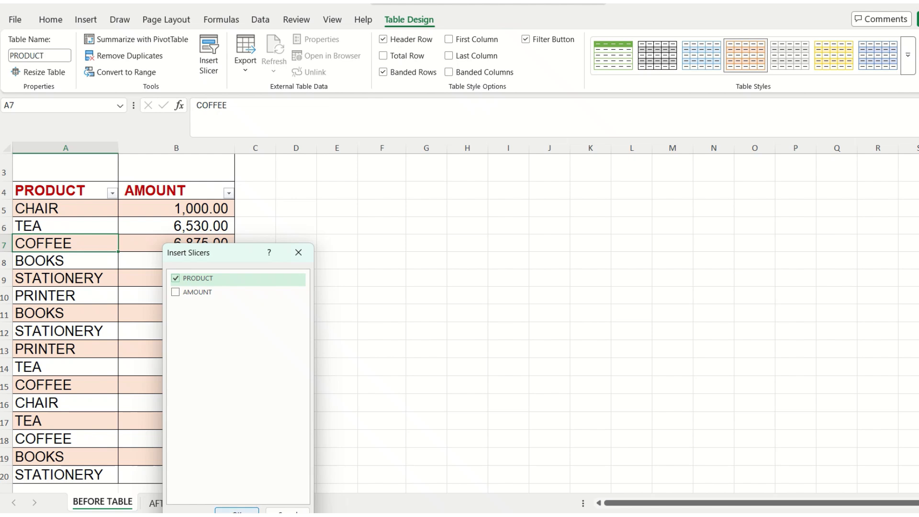
click(253, 509)
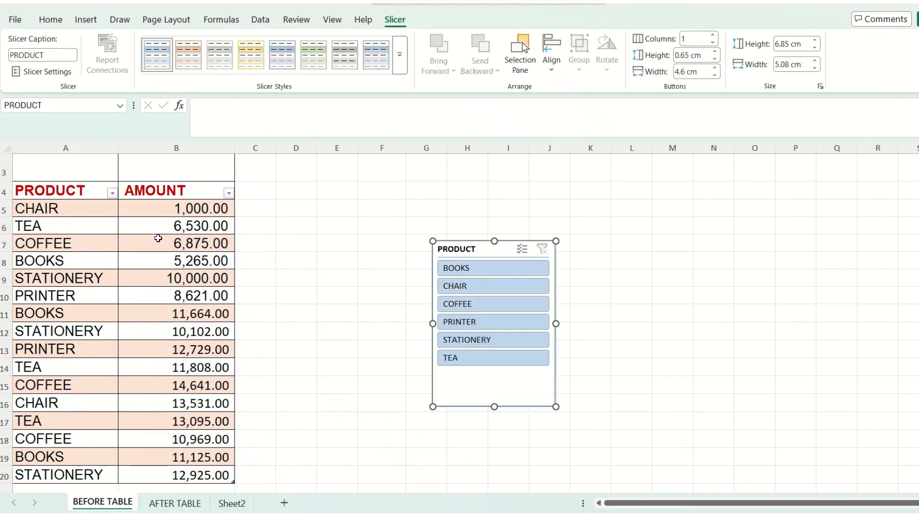
drag(499, 241, 432, 165)
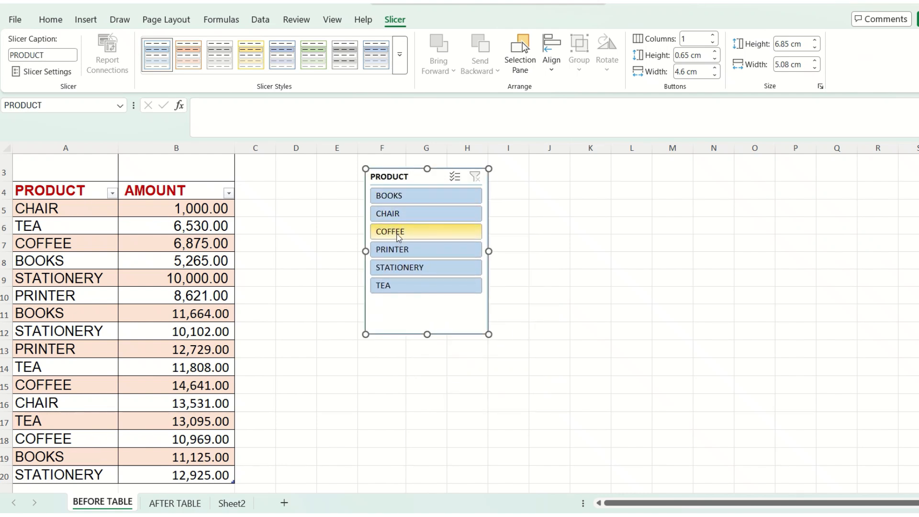
- Filter the table to COFFEE with the slicer, and restore all products through the PRODUCT column's filter
click(399, 236)
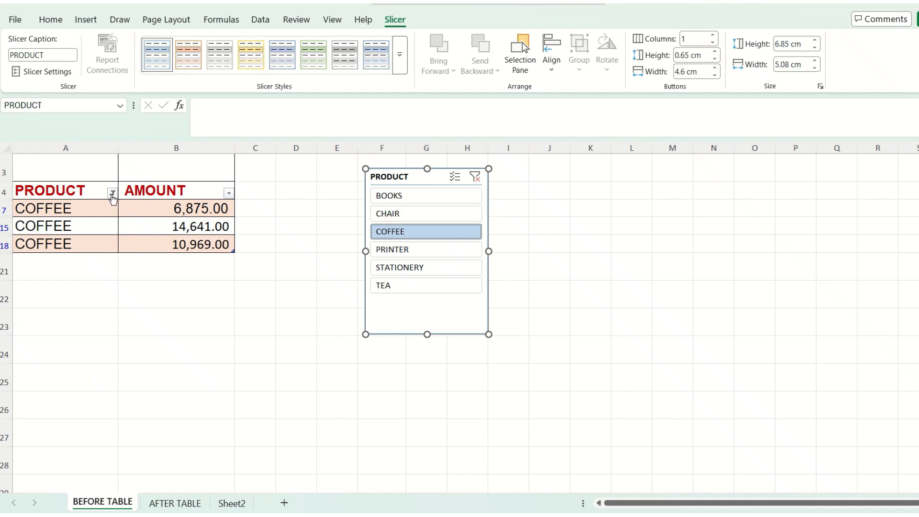
click(112, 192)
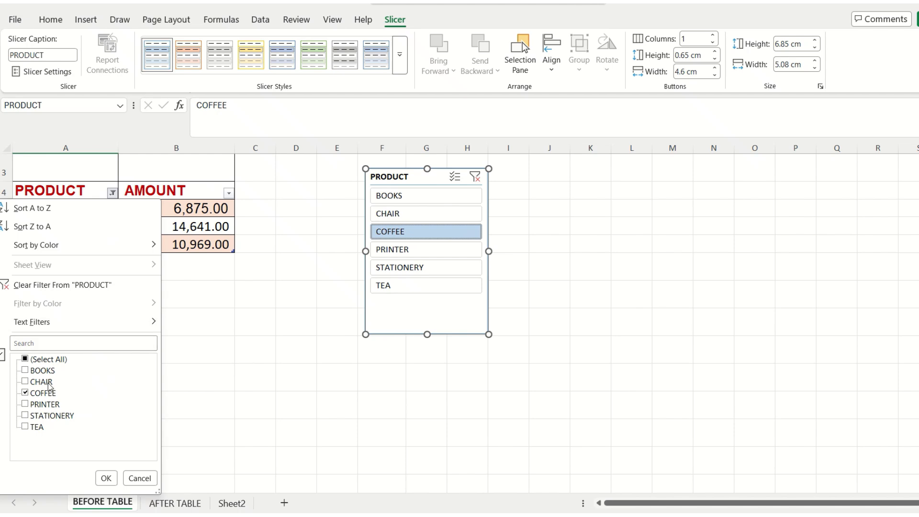
click(44, 359)
click(102, 480)
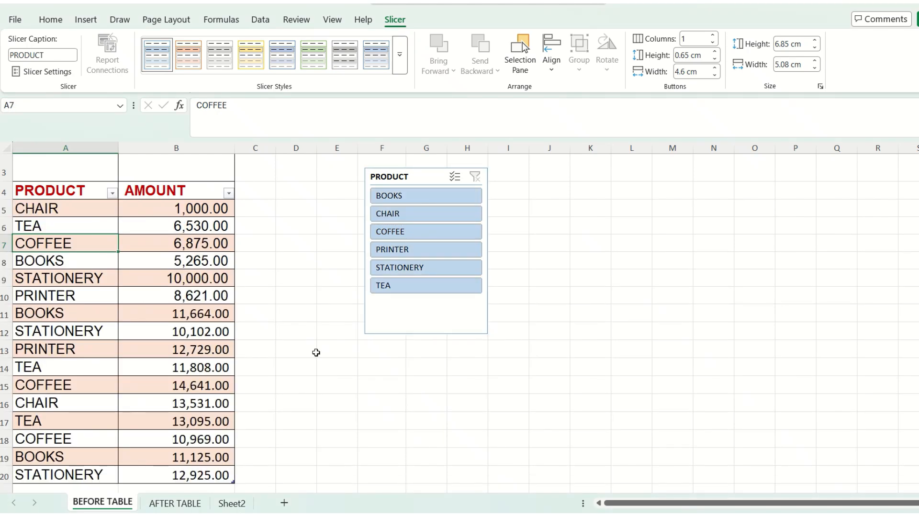